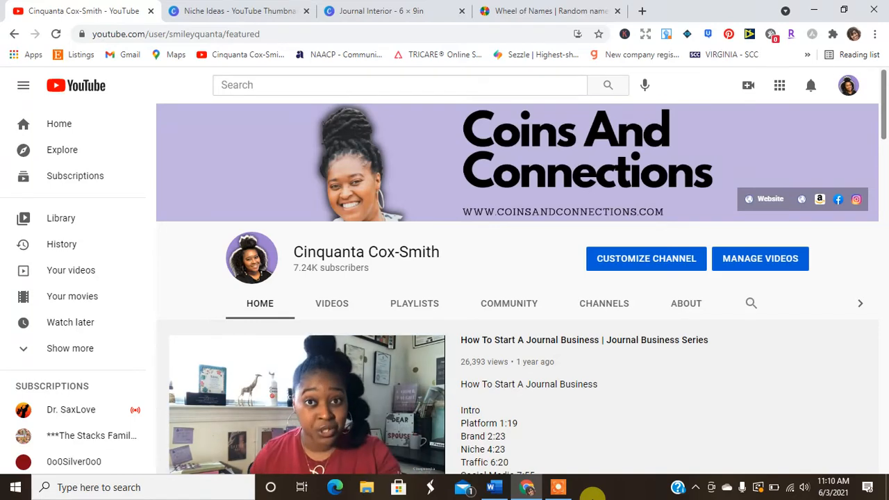
Close the Wheel of Names page and bring up the Journal Interior design in Canva.
left_click(532, 9)
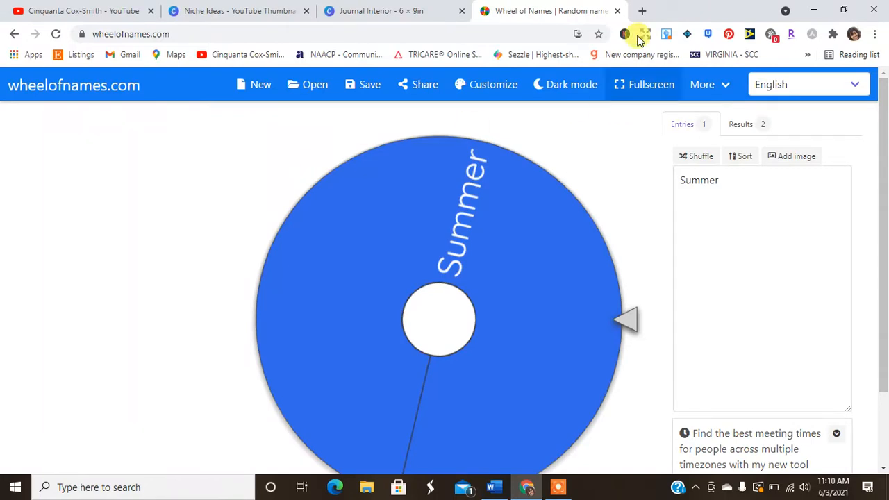
left_click(617, 11)
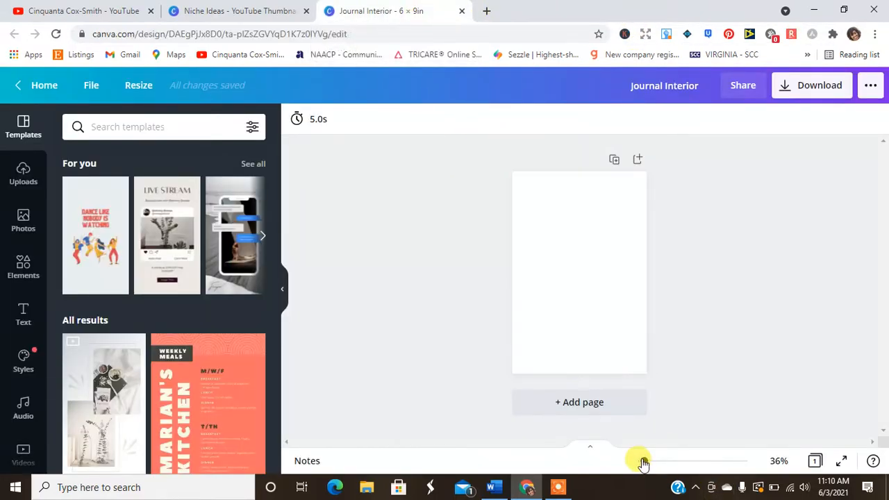
left_click_drag(644, 464, 648, 465)
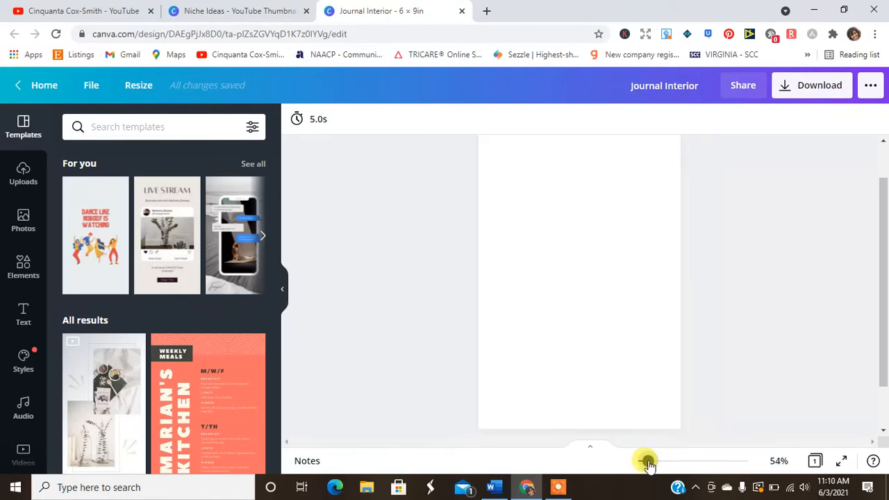
left_click_drag(885, 318, 886, 314)
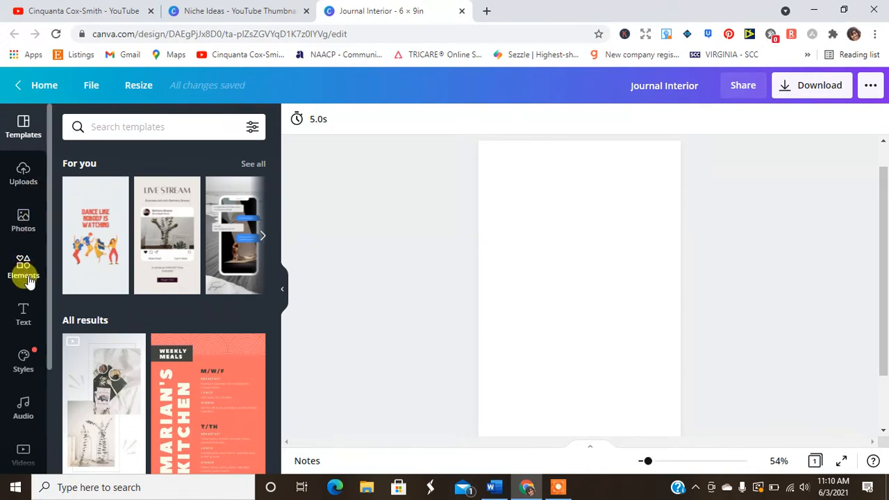
Search the templates for "game" and apply the black "Find a Way Out for the Burger" maze template to the blank page.
left_click(104, 130)
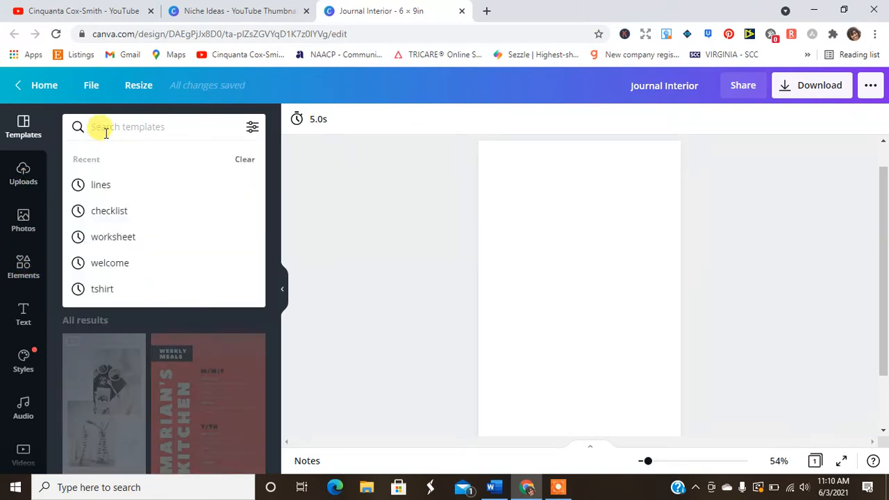
type("game")
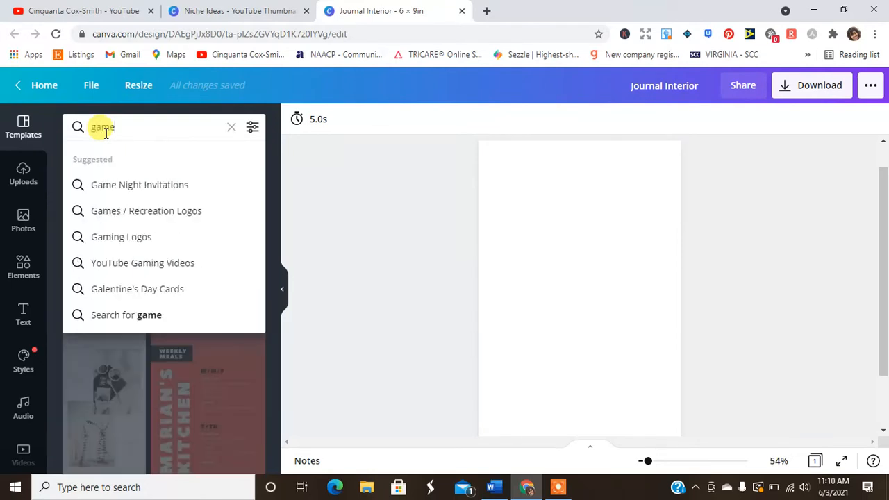
key("Return")
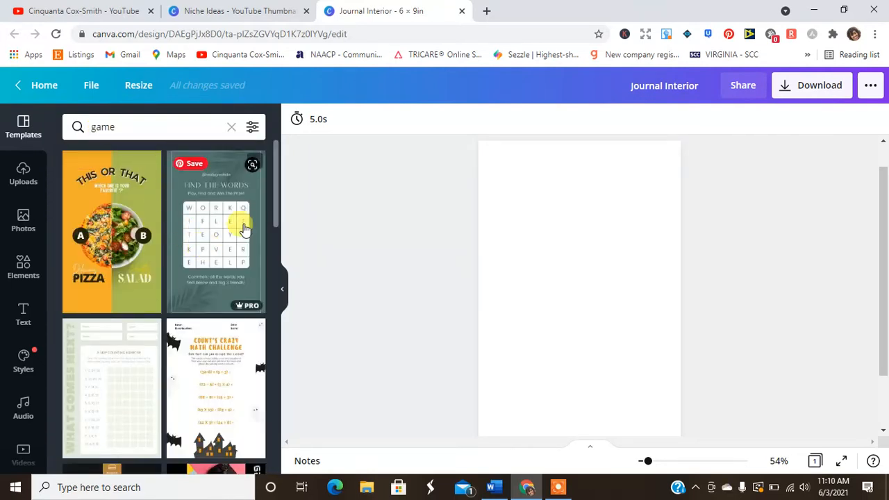
left_click_drag(278, 177, 276, 229)
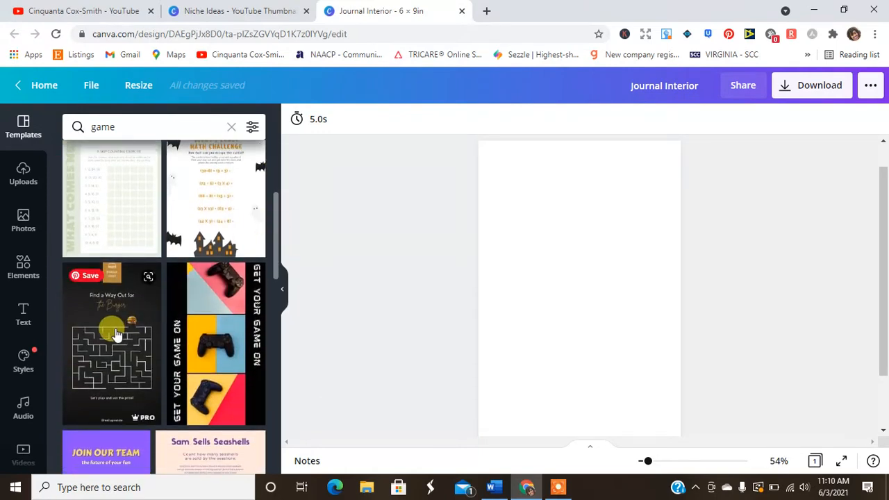
left_click(117, 335)
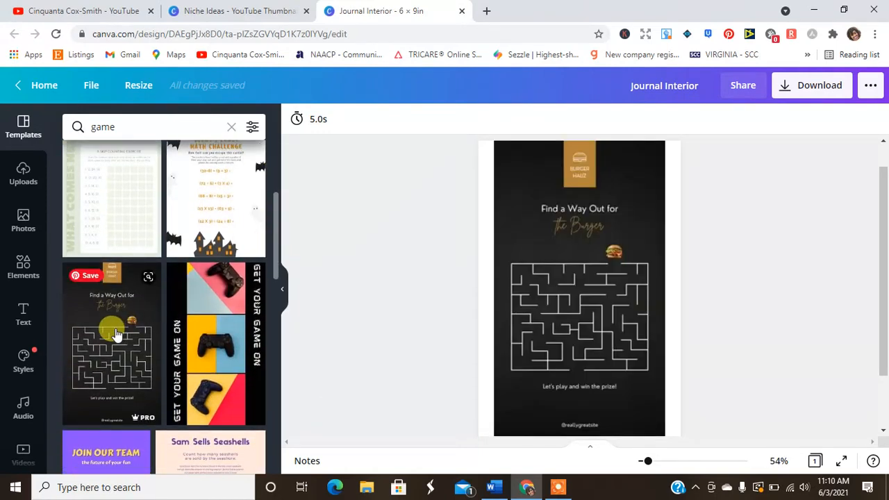
Delete the Burger Hauz logo with its icon, the heading text and the burger picture above the maze.
left_click(674, 221)
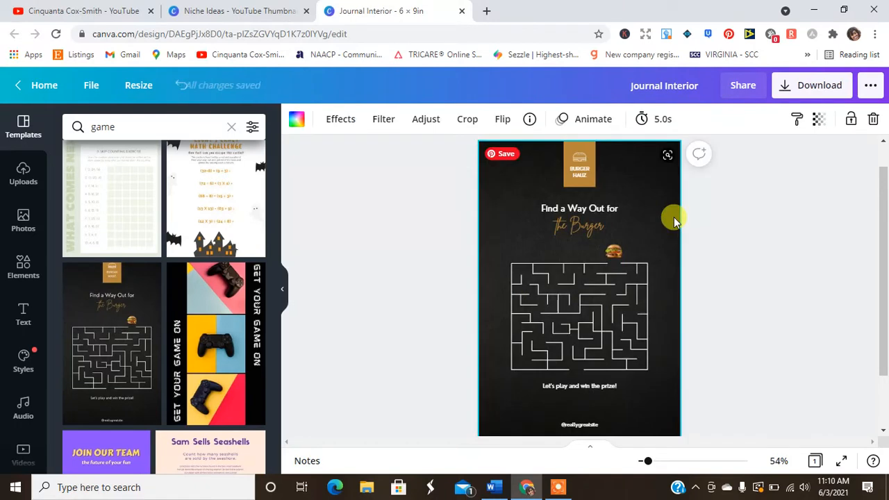
left_click(629, 211)
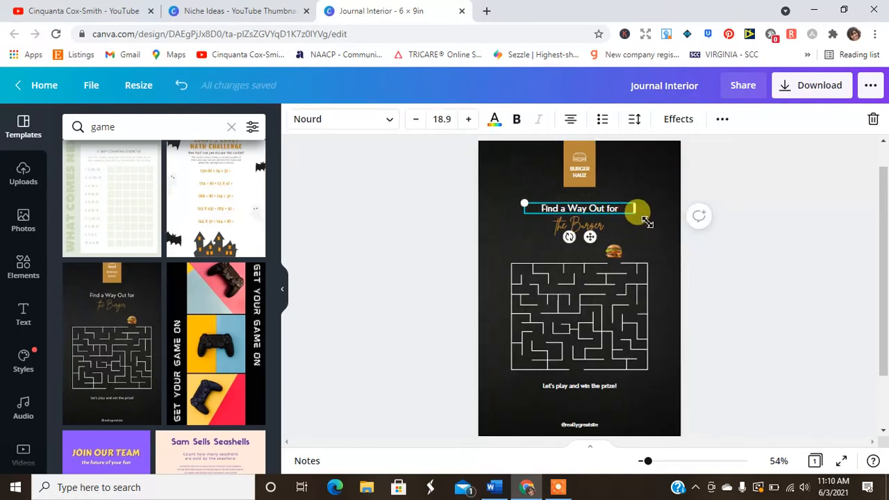
left_click(642, 179)
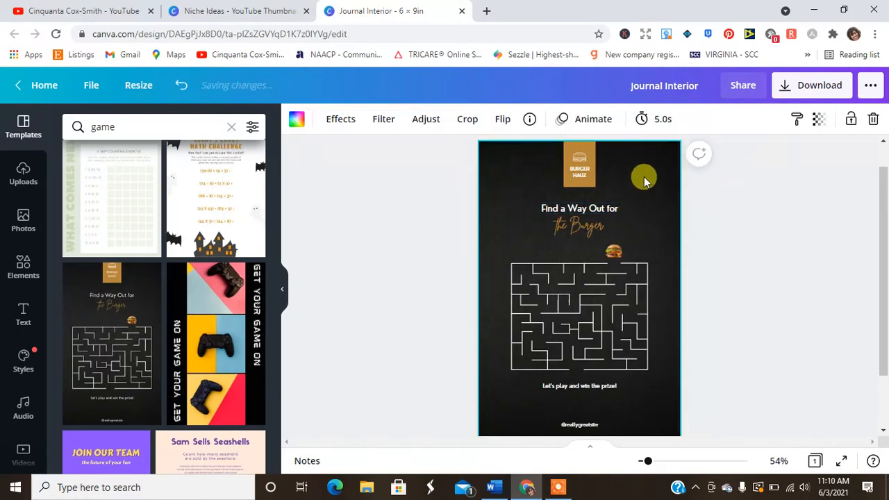
left_click(563, 249)
key("Delete")
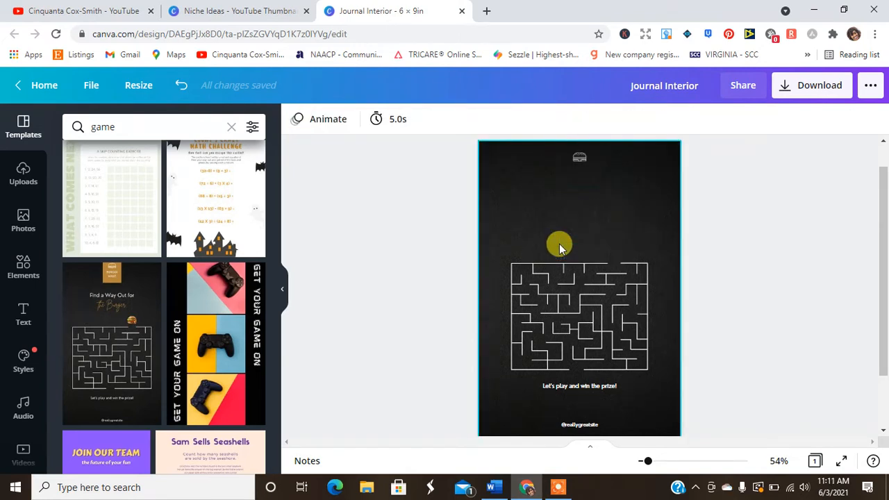
left_click(586, 157)
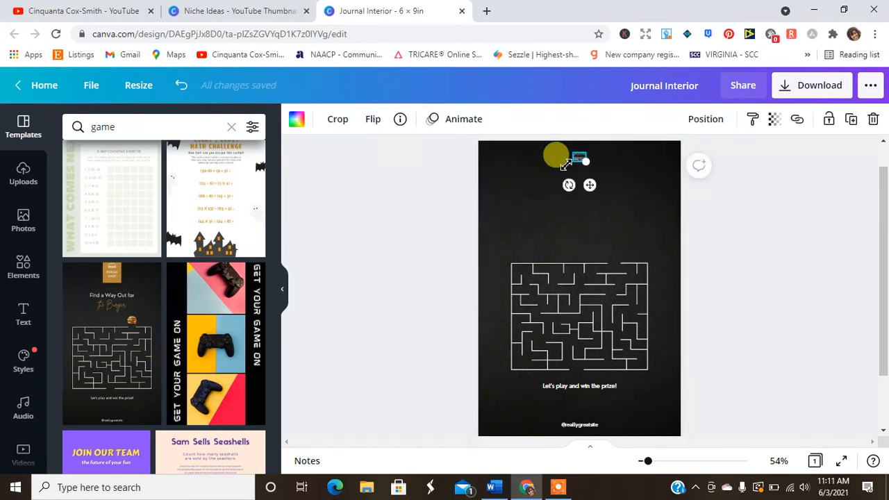
key("Delete")
Move the maze to the page's upper left and place the "Let's play and win the prize!" line just beneath it.
left_click_drag(576, 282, 558, 184)
left_click(586, 387)
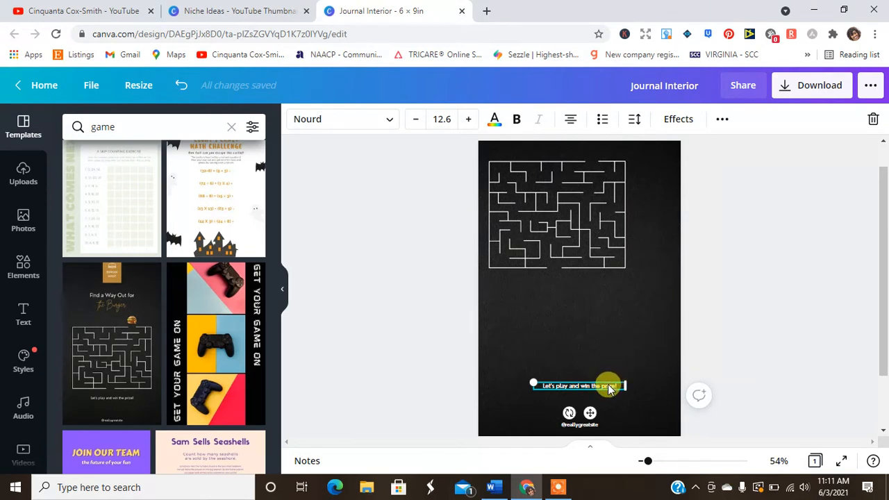
left_click_drag(608, 388, 620, 282)
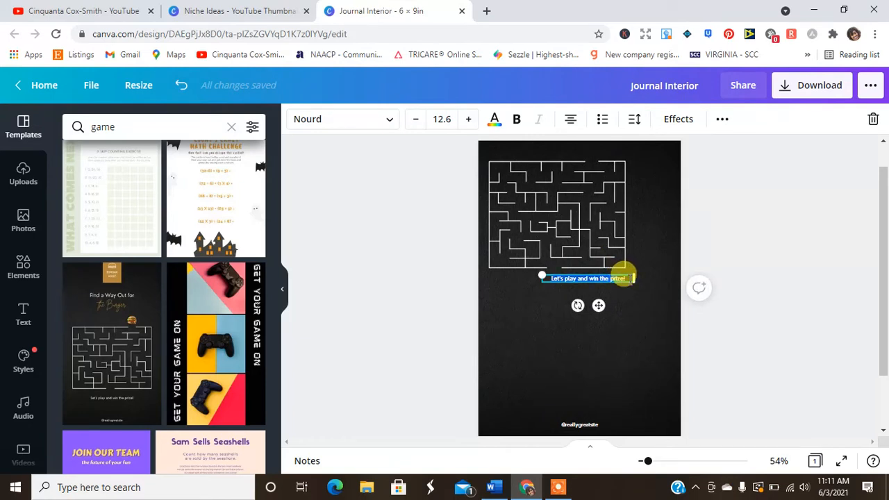
Replace the caption text with "Find your way to the beach.." and align it with the maze's left edge.
left_click_drag(621, 273, 542, 276)
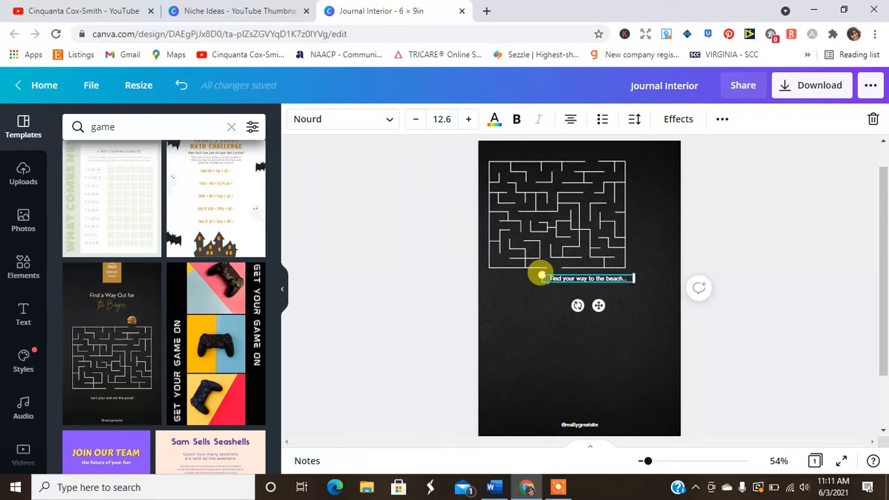
left_click(611, 298)
left_click_drag(598, 280, 542, 280)
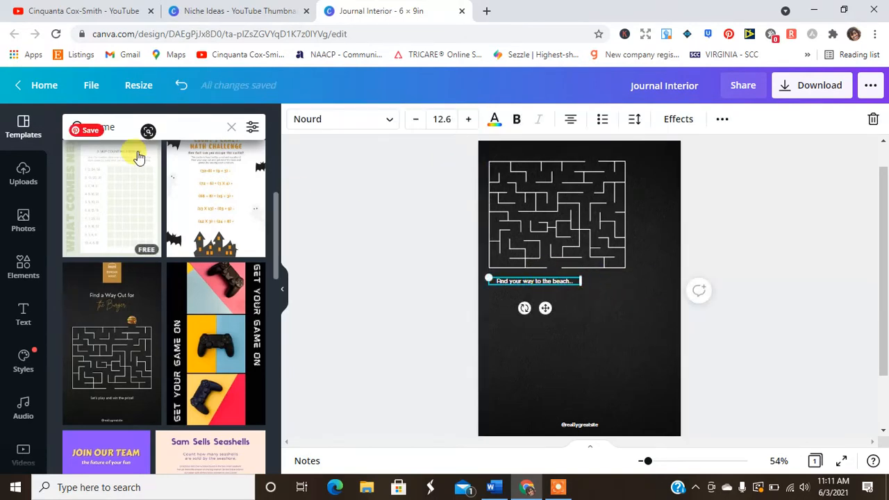
Search the elements for "beach" and add the round beach illustration with the umbrella and ball.
left_click_drag(140, 123, 63, 113)
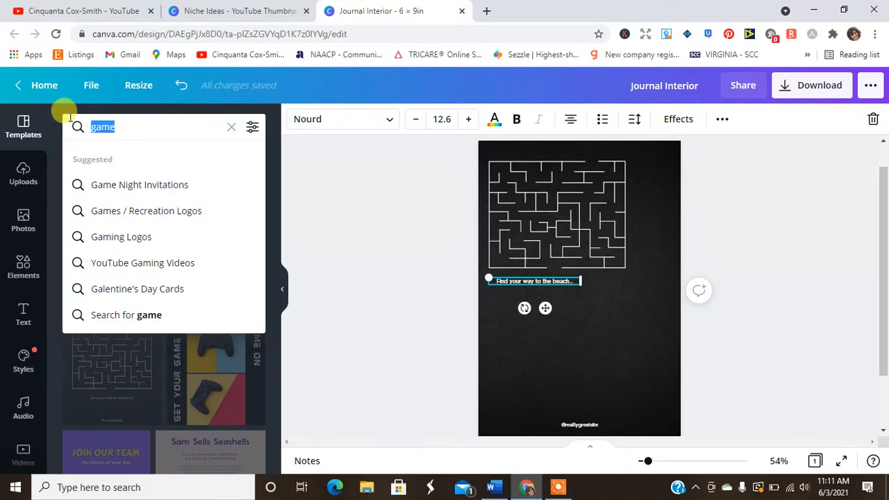
type("bea")
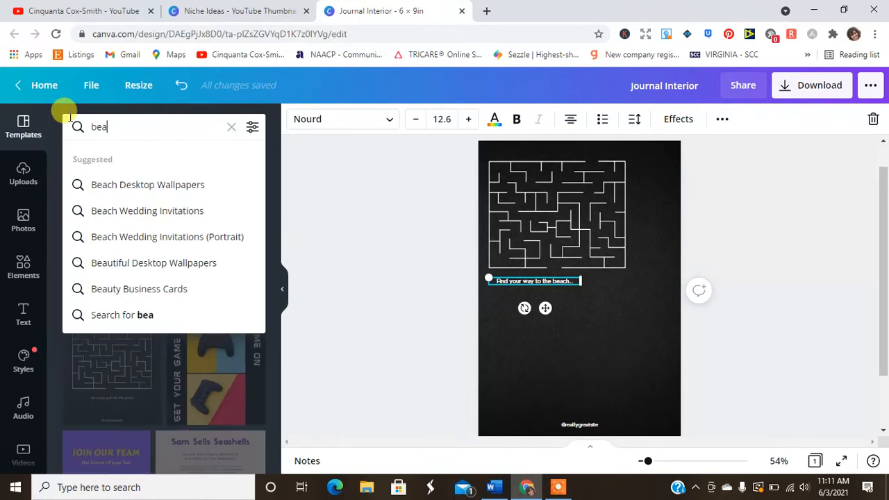
left_click(19, 278)
left_click(123, 126)
type("beach")
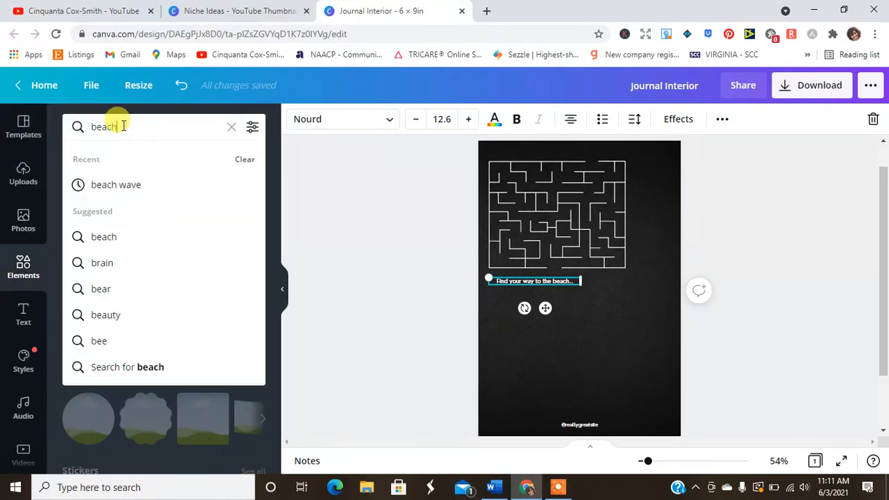
key("Return")
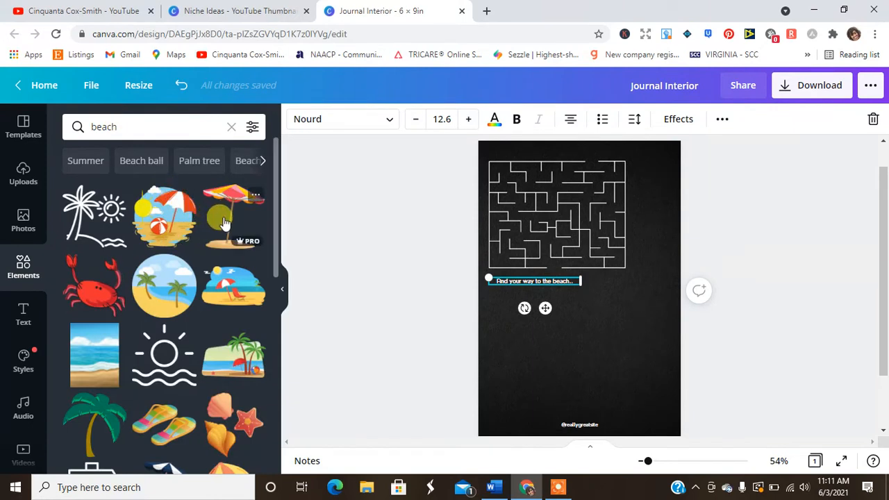
left_click(179, 229)
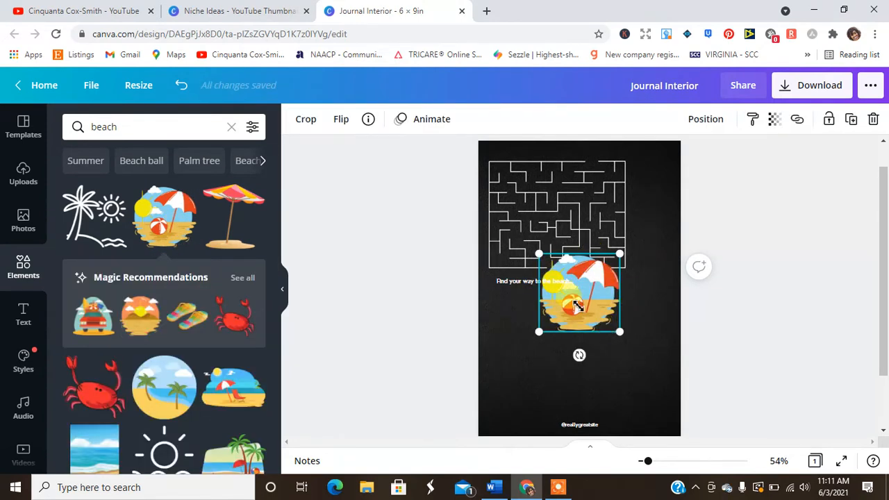
Shrink the beach illustration, place it above the maze's upper opening and nudge the maze slightly down.
left_click_drag(624, 337, 591, 187)
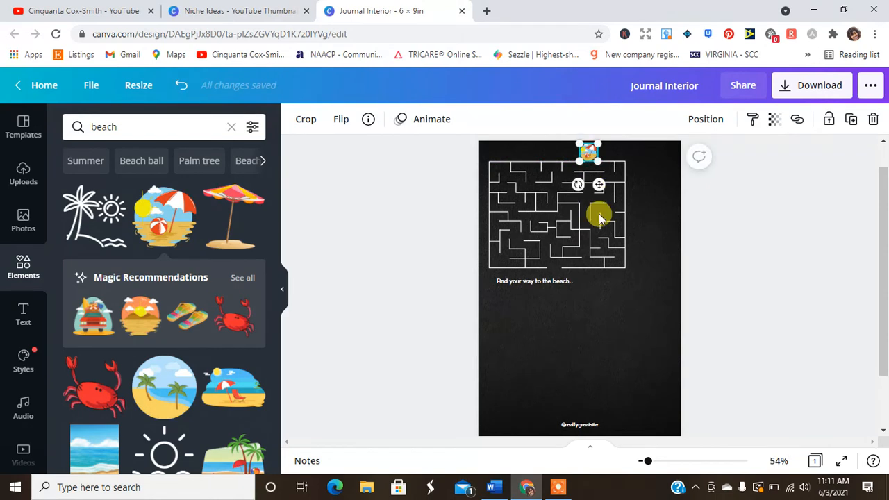
left_click(599, 217)
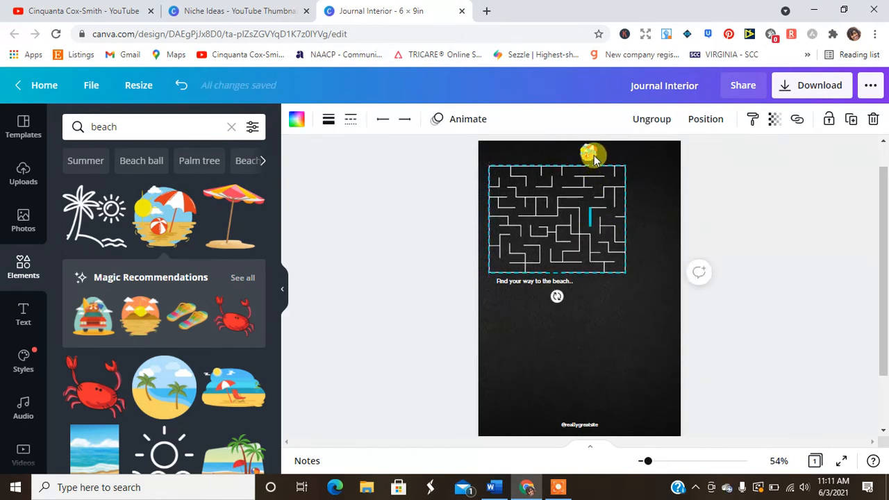
left_click(776, 189)
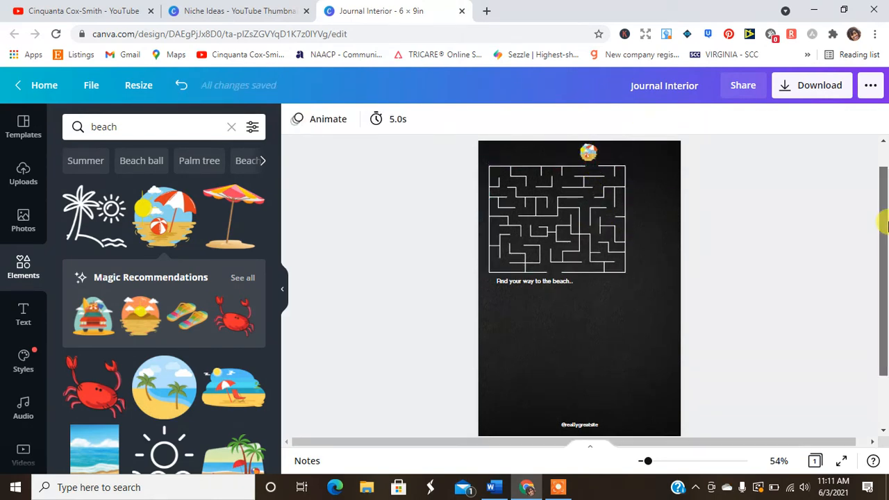
Scale down the maze, beach illustration and caption together so they take up less of the page.
left_click_drag(883, 224, 888, 217)
left_click_drag(483, 316, 709, 169)
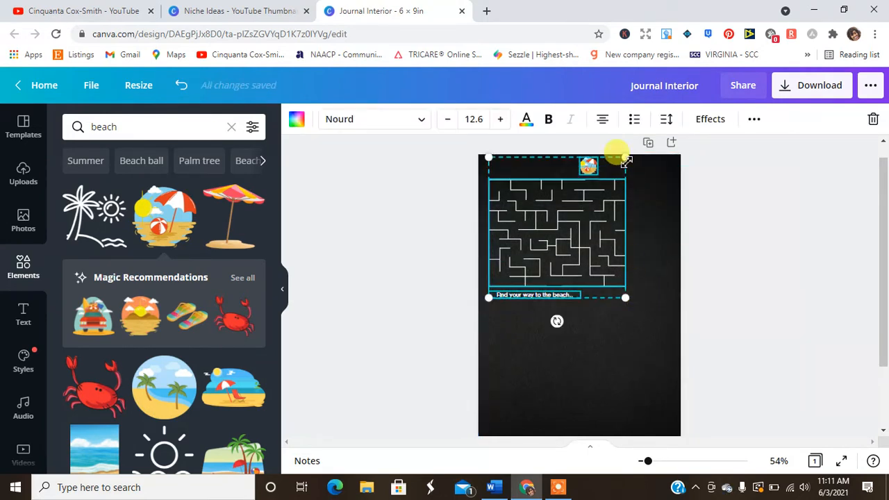
left_click_drag(627, 161, 607, 179)
left_click(764, 218)
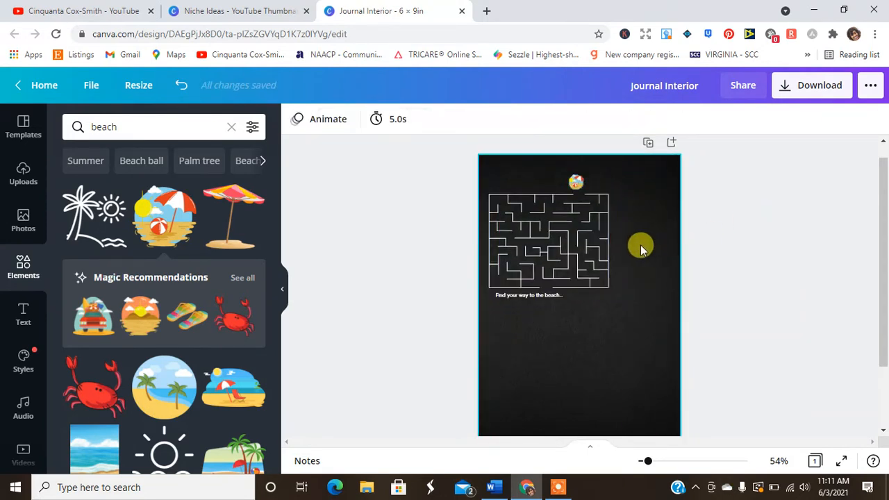
Center the maze near the top of the page, with the beach illustration above its opening and the caption beneath it.
left_click_drag(598, 244, 633, 240)
left_click_drag(578, 182, 617, 175)
left_click_drag(572, 239, 565, 237)
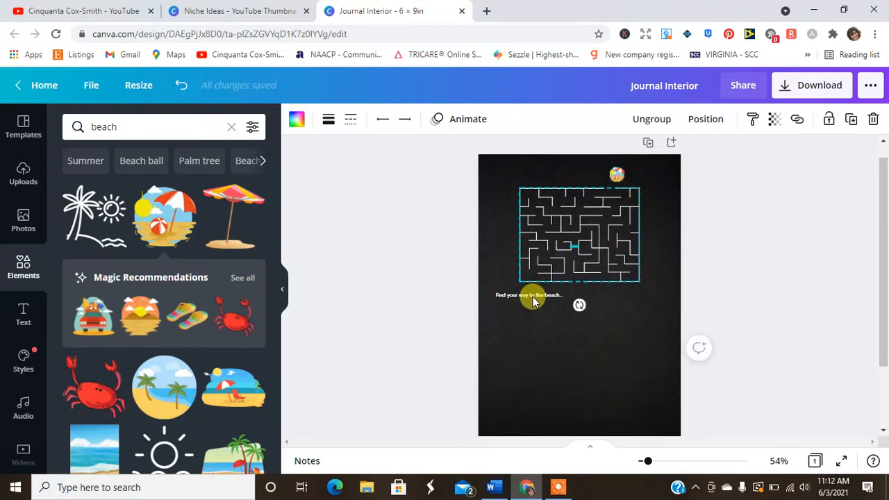
left_click_drag(533, 300, 565, 297)
left_click(771, 238)
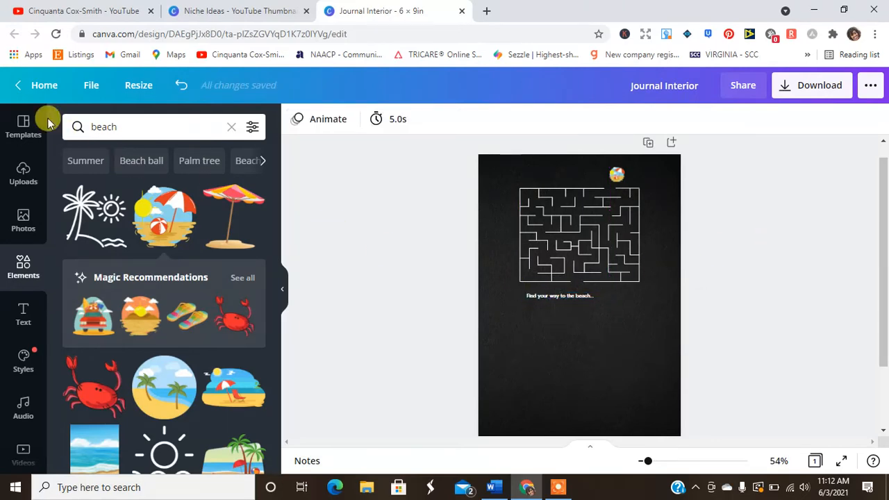
Search the templates for "game" and look through the results for another game to add.
left_click(23, 125)
left_click(139, 125)
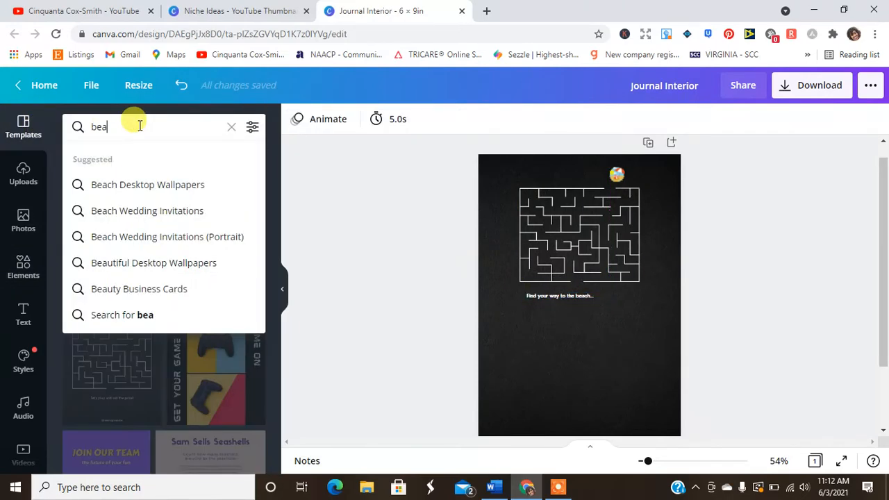
left_click_drag(140, 125, 60, 125)
type("gmae")
key("Return")
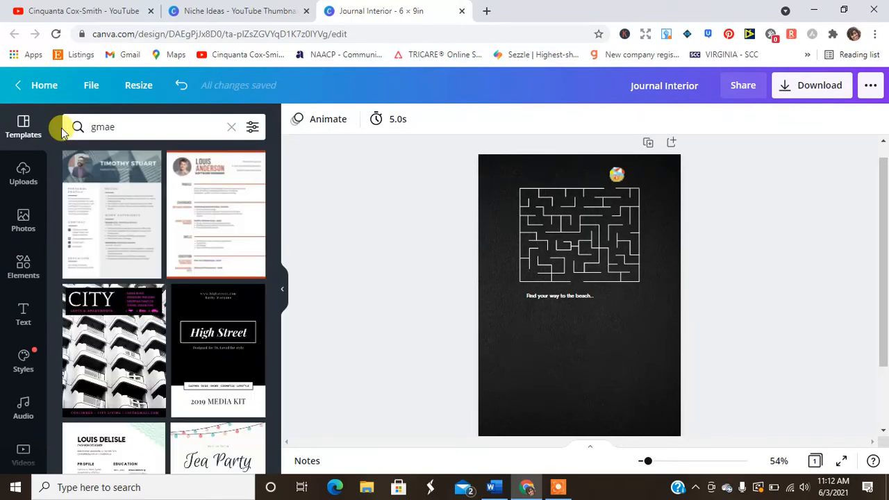
left_click_drag(105, 127, 183, 114)
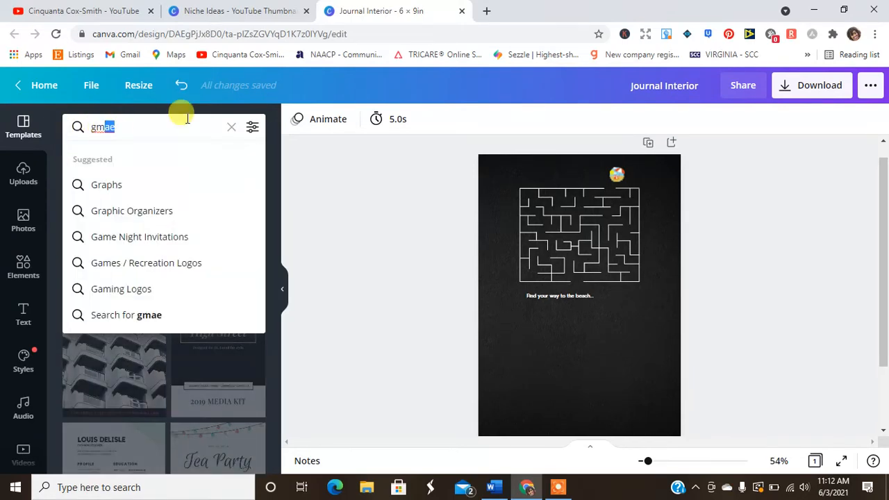
key("BackSpace")
key("BackSpace")
type("ame")
key("Return")
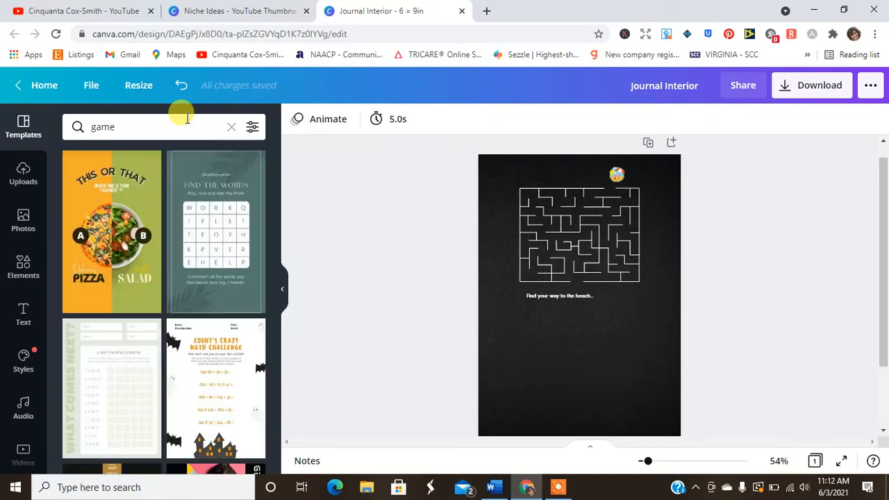
left_click_drag(276, 182, 275, 343)
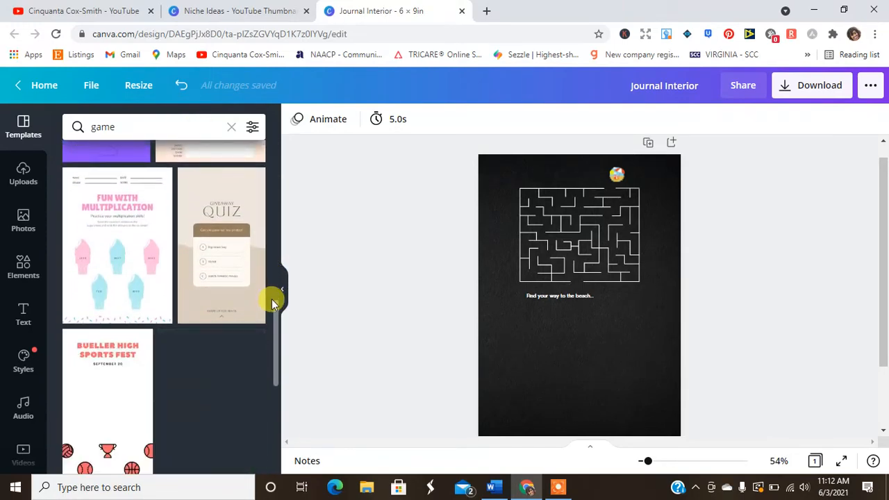
left_click_drag(278, 306, 278, 402)
left_click_drag(276, 321, 280, 367)
Search the templates for "tic tac toe" and open the Tic Tac Toe Do-a-dot Worksheet Set.
left_click(137, 123)
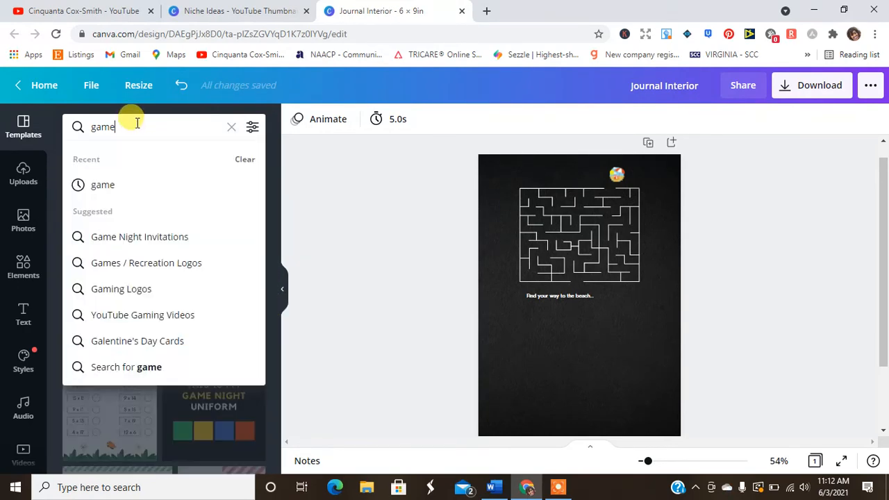
key("BackSpace")
key("BackSpace")
key("BackSpace")
key("BackSpace")
type("tuc")
key("BackSpace")
key("BackSpace")
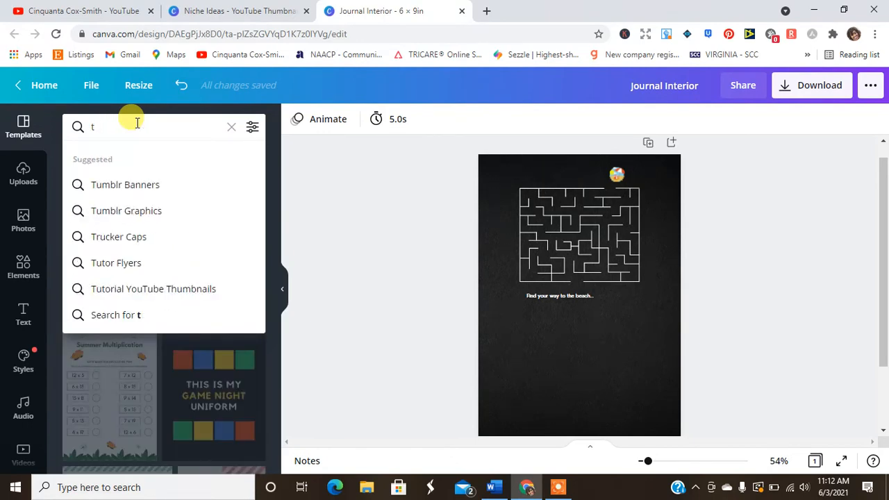
type("ic tac ")
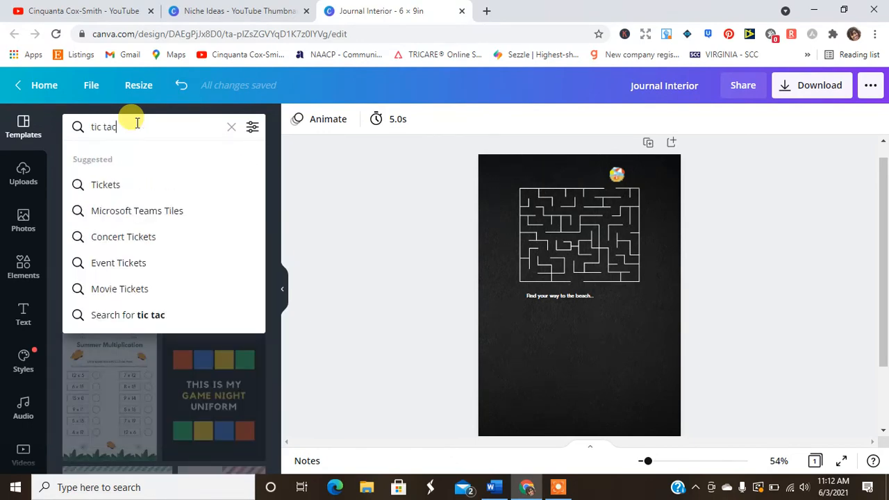
type("toe")
key("Return")
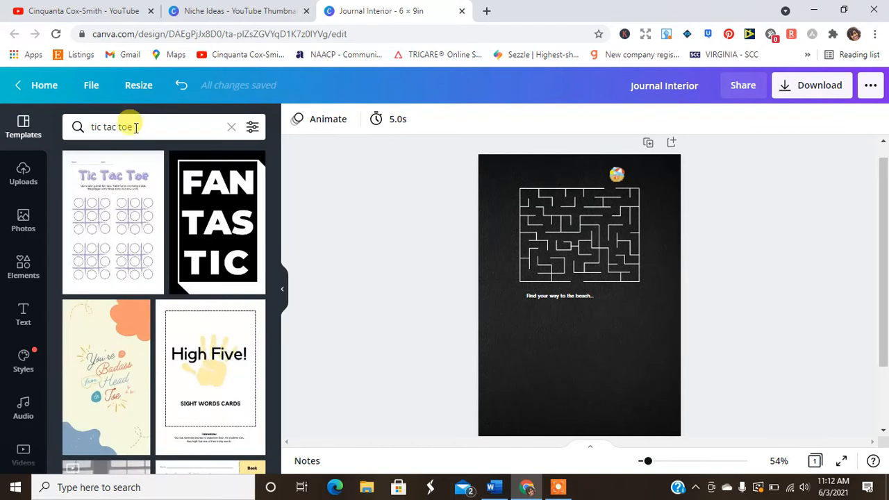
left_click(115, 229)
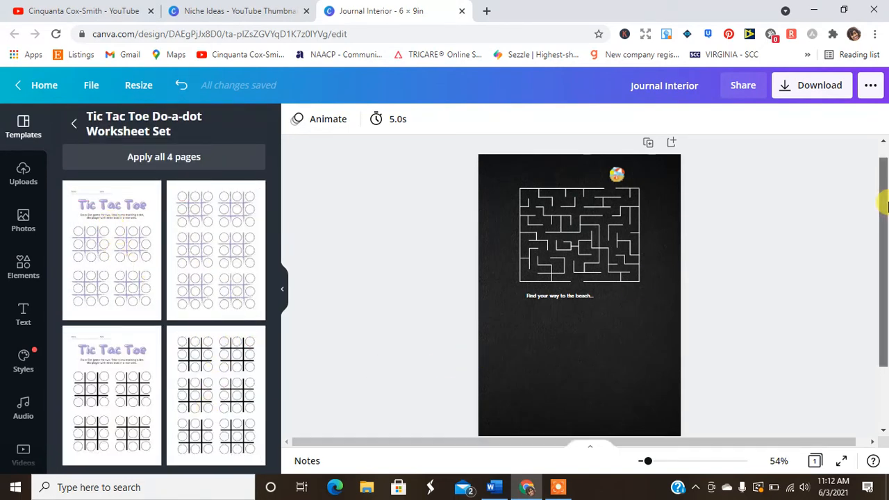
Add a second page and apply the untitled worksheet page with six black-lined tic tac toe boards to it.
scroll(695, 313, "down", 2)
left_click(570, 412)
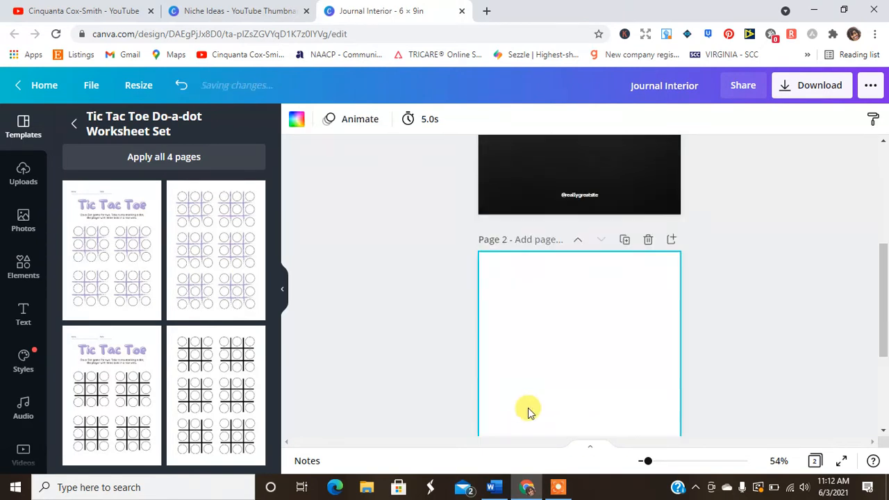
left_click(199, 397)
left_click(666, 345)
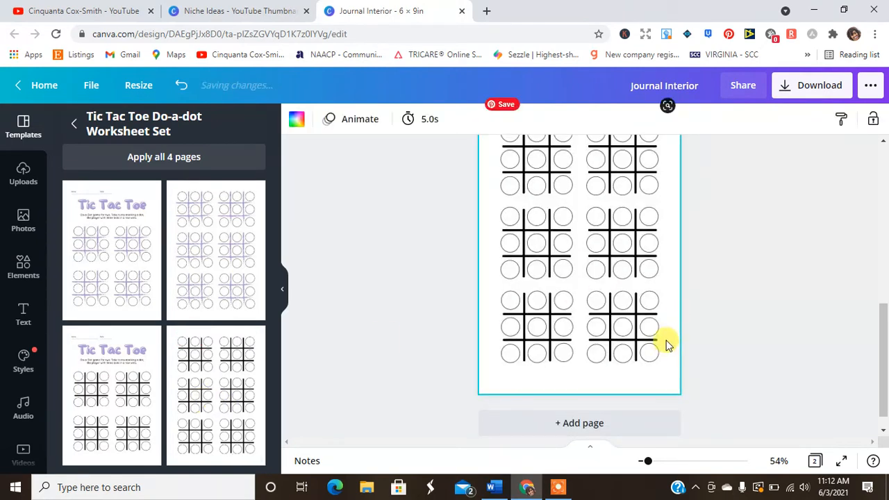
Select all lines and circles of the lower-right tic tac toe board on page 2, shift them slightly down and group them.
left_click_drag(635, 337, 640, 347)
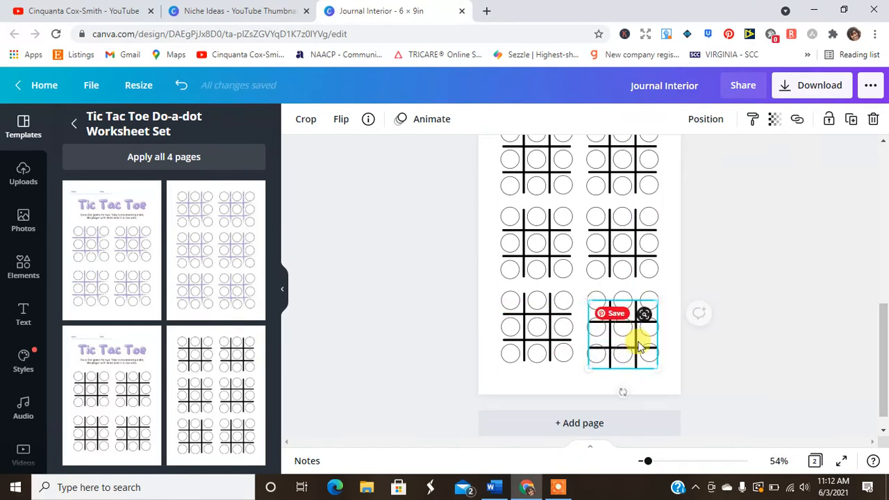
left_click(179, 84)
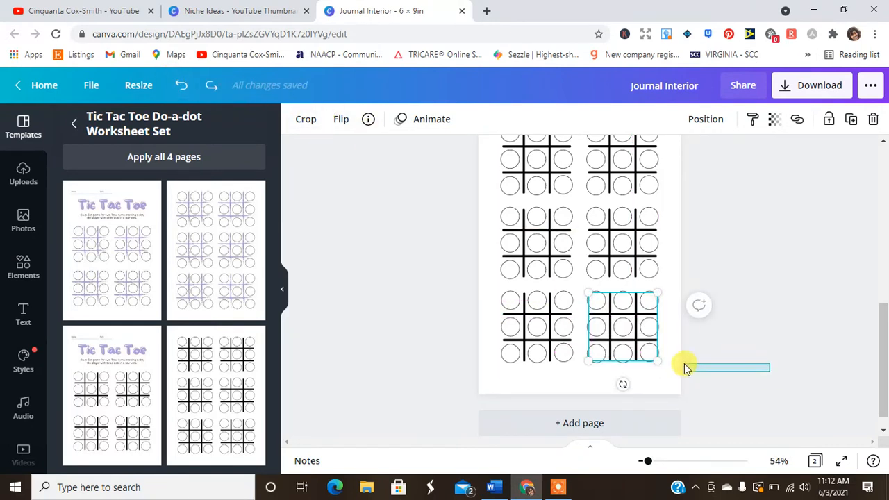
left_click_drag(684, 368, 576, 284)
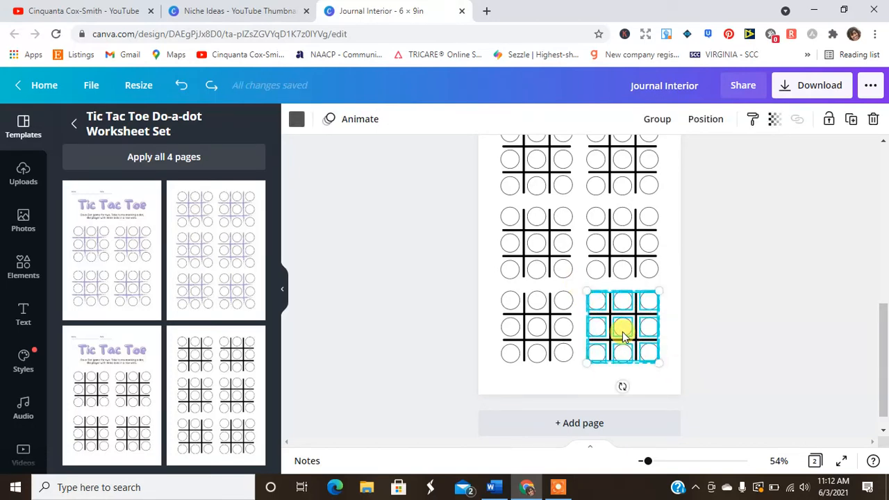
left_click_drag(621, 331, 628, 351)
left_click(657, 116)
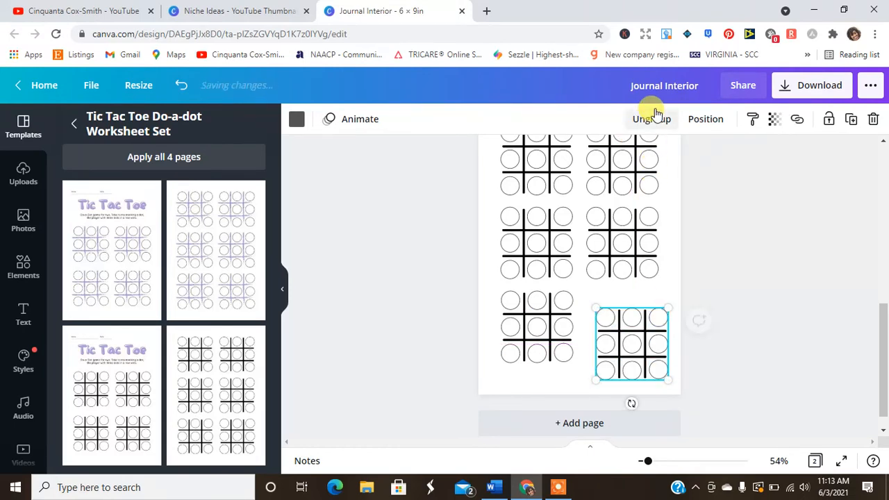
Move the grouped tic tac toe board from page 2 onto page 1, on the left side below the maze caption.
left_click_drag(883, 348, 886, 323)
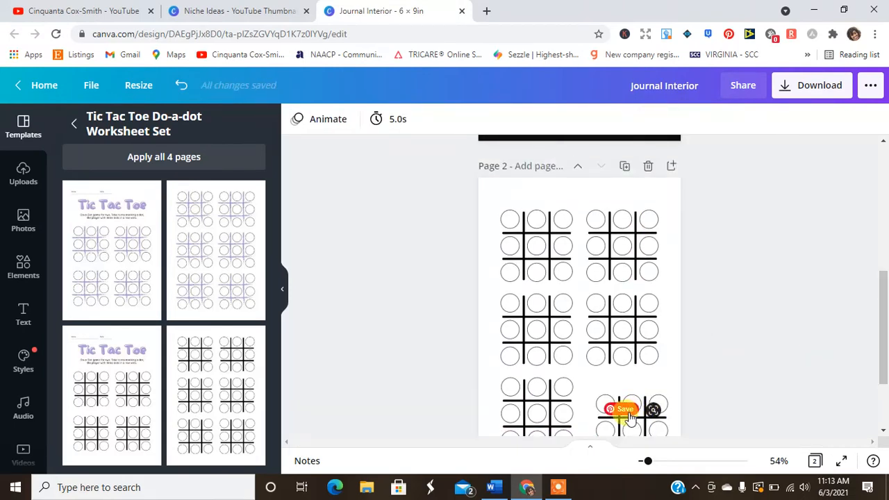
left_click(629, 435)
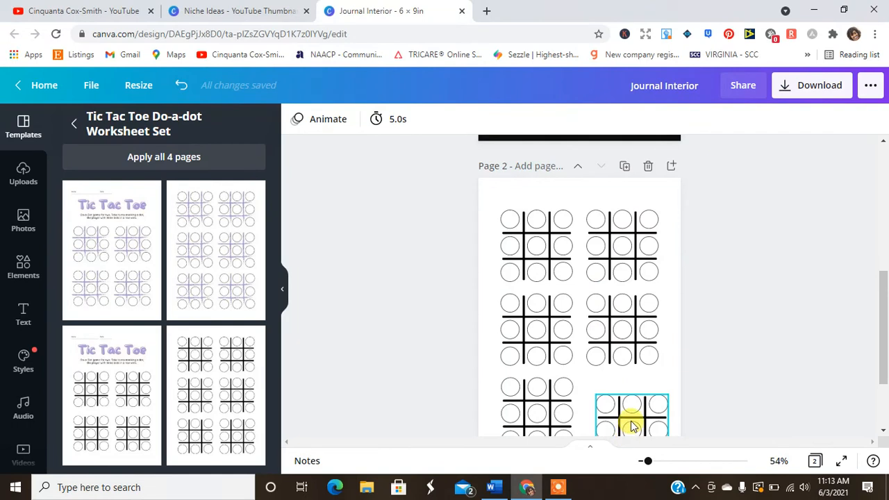
left_click_drag(632, 426, 569, 224)
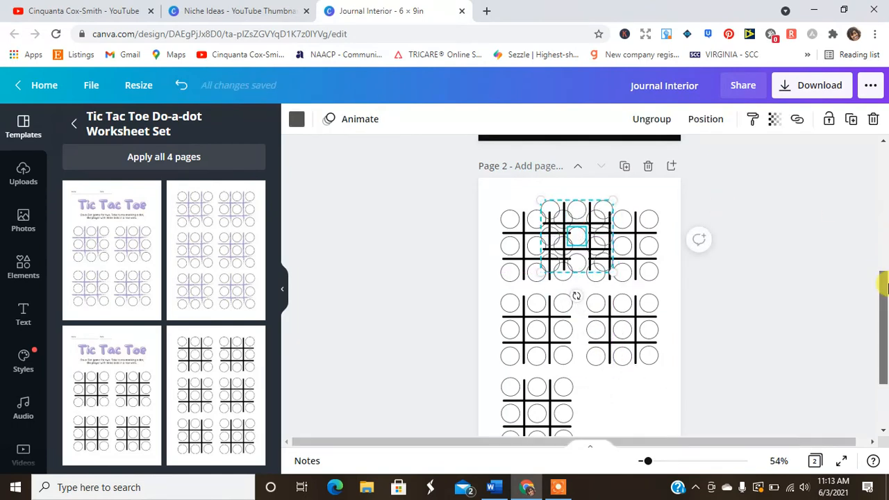
left_click_drag(887, 288, 887, 273)
left_click_drag(564, 267, 551, 128)
left_click_drag(886, 303, 886, 260)
left_click_drag(544, 260, 514, 216)
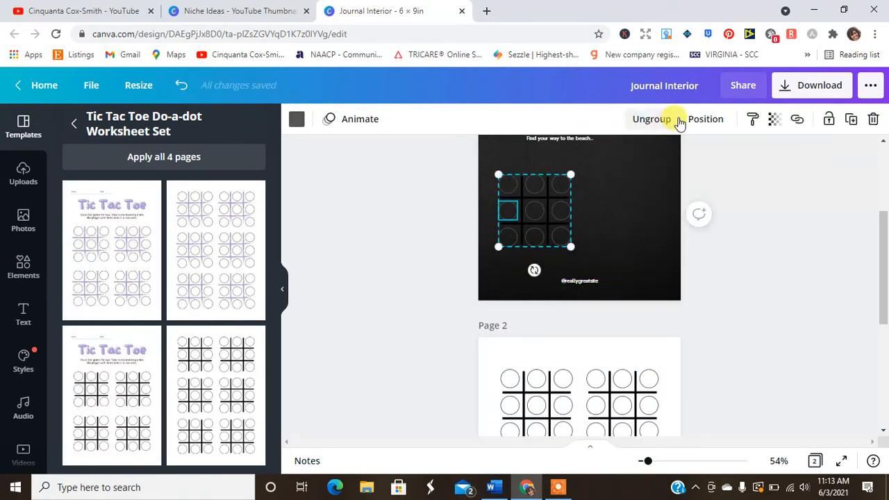
Duplicate the tic tac toe board on page 1 and stagger the two, with the copy on the right and slightly lower.
left_click(853, 120)
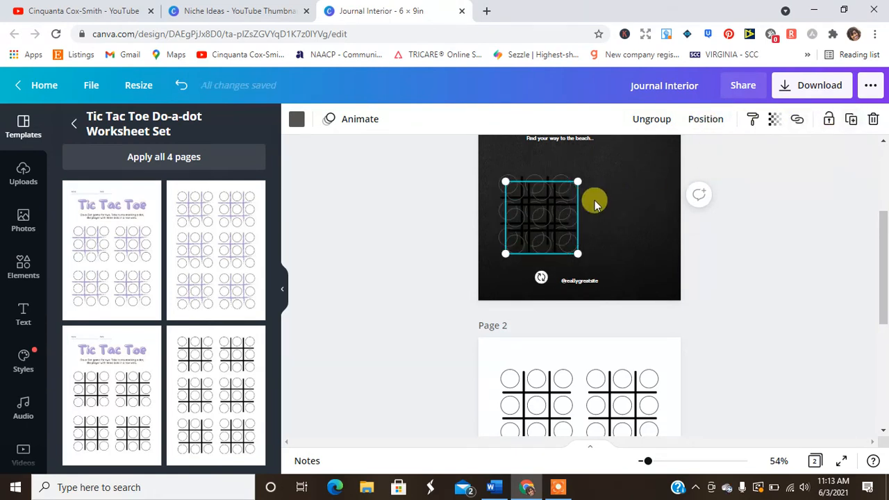
left_click_drag(566, 211, 641, 200)
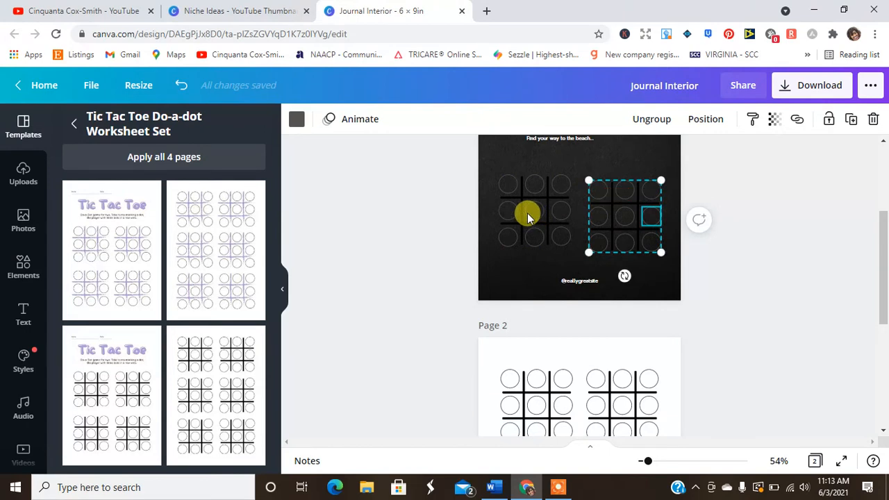
left_click_drag(528, 214, 522, 198)
left_click_drag(605, 213, 624, 221)
Replace the website handle text at the bottom of page 1 with "Tic Tac Toe".
left_click(581, 279)
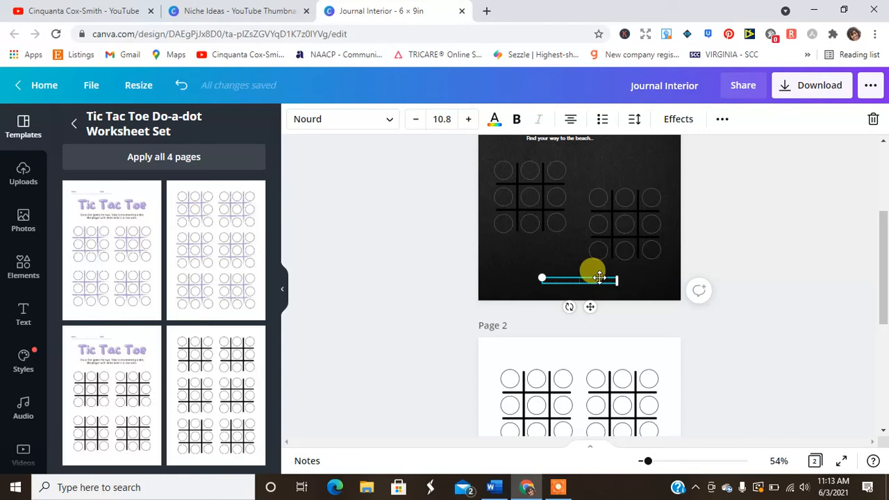
type("Tic Ta")
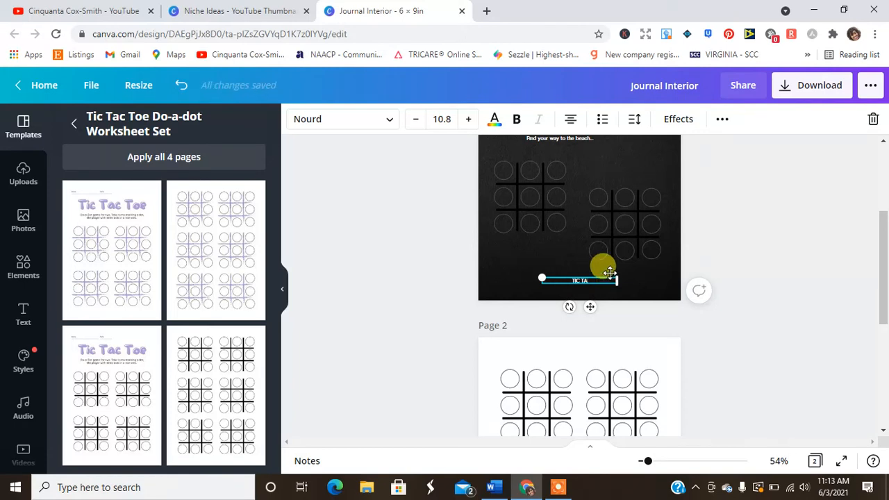
type("c Toe")
left_click(656, 266)
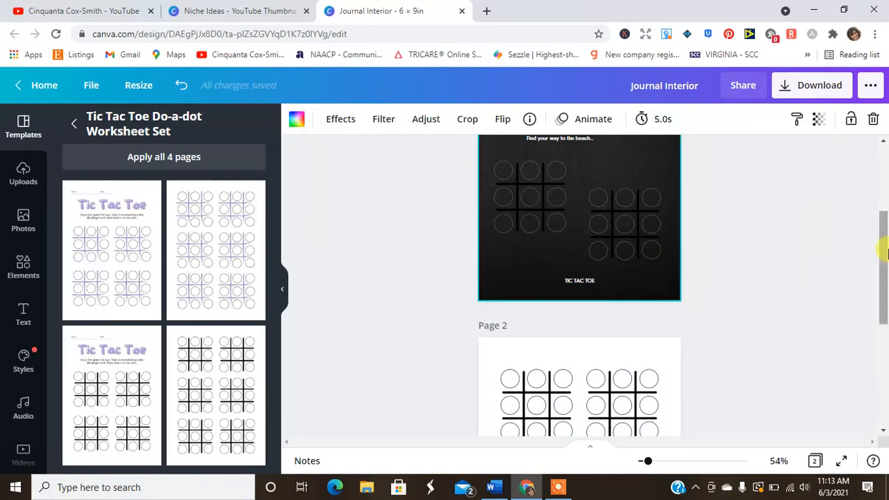
Delete page 2 with the leftover tic tac toe boards.
mouse_move(881, 248)
left_mouse_down()
mouse_move(886, 189)
mouse_move(886, 238)
left_mouse_up()
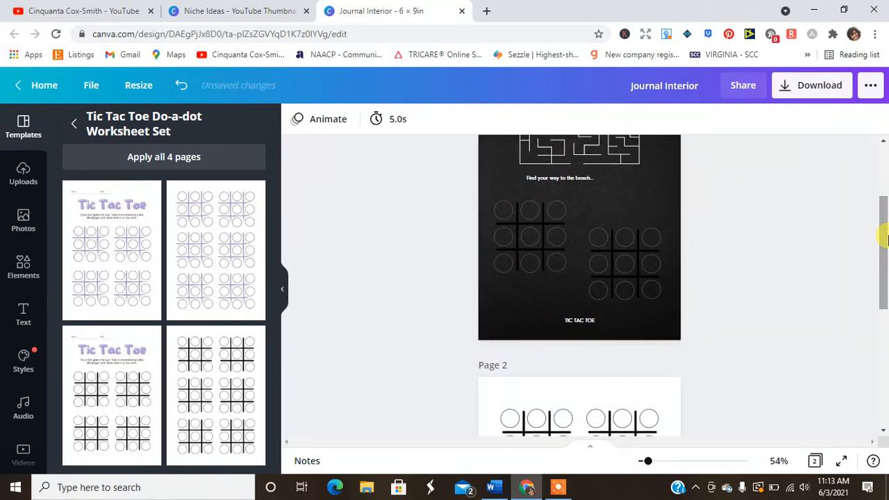
mouse_move(633, 397)
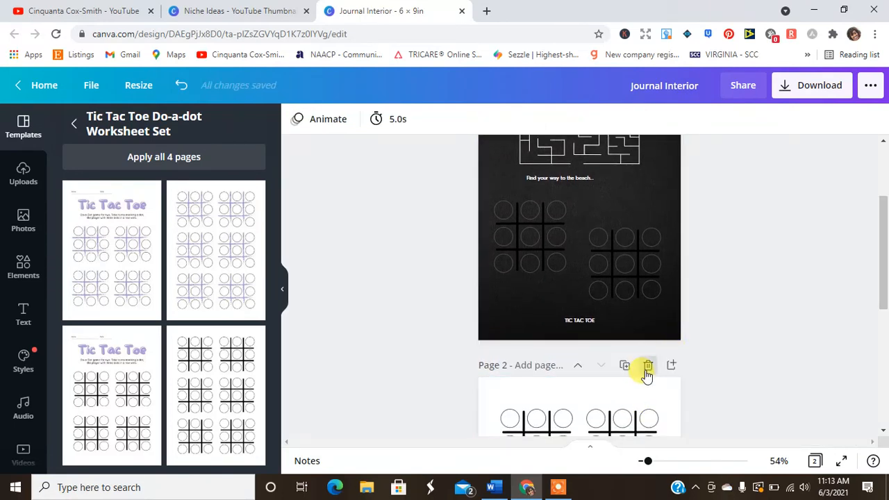
left_click(647, 368)
scroll(879, 254, "up", 3)
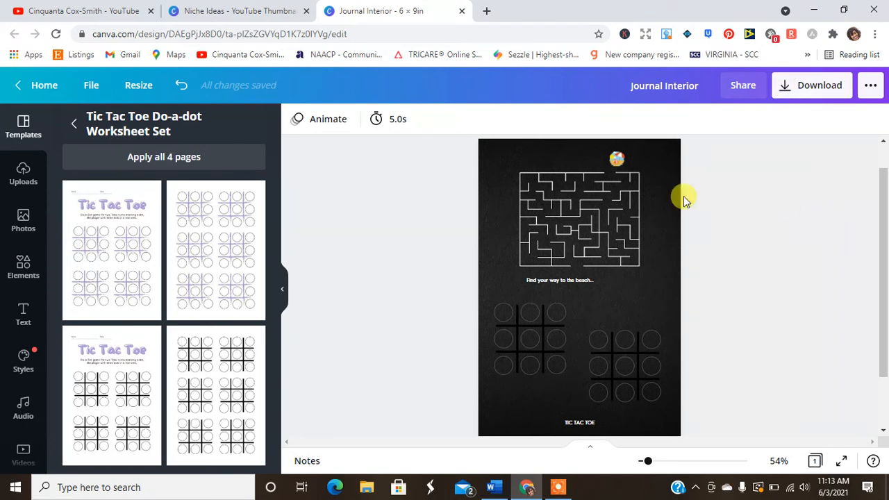
Leave the worksheet set and search the templates for "hang man".
left_click(73, 123)
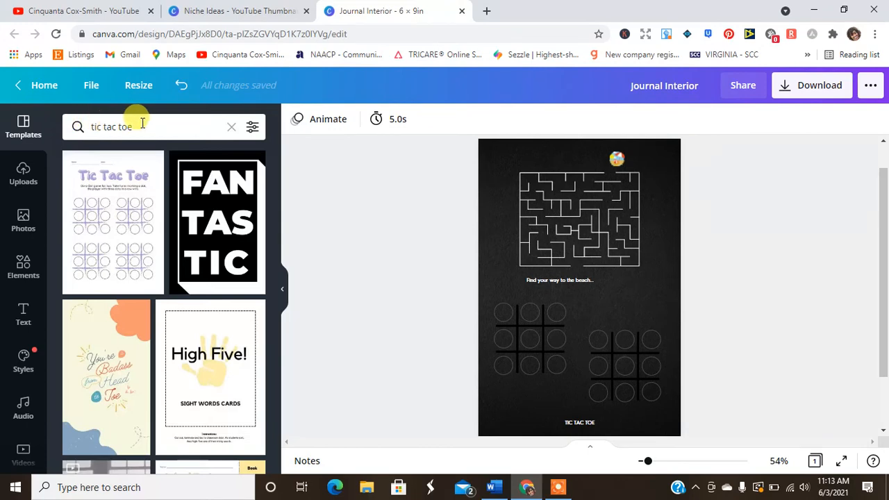
left_click_drag(141, 123, 59, 123)
type("hango")
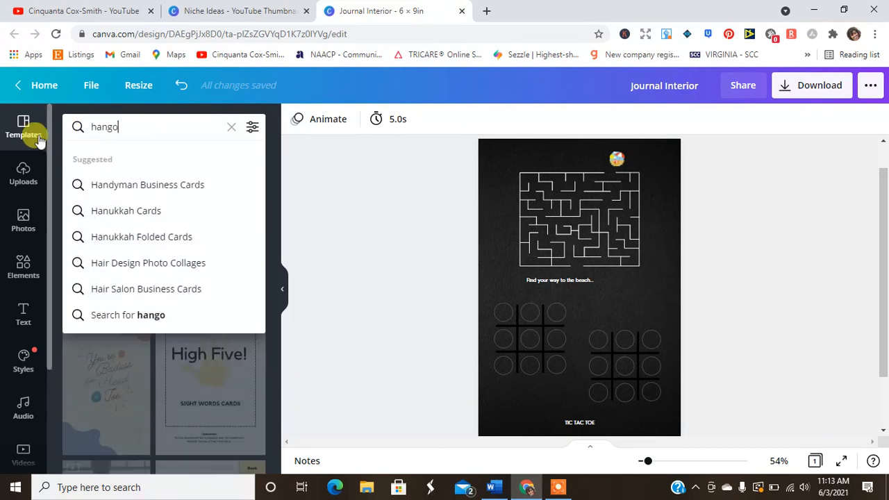
type("ver")
key("BackSpace")
key("BackSpace")
key("BackSpace")
type("man")
key("Return")
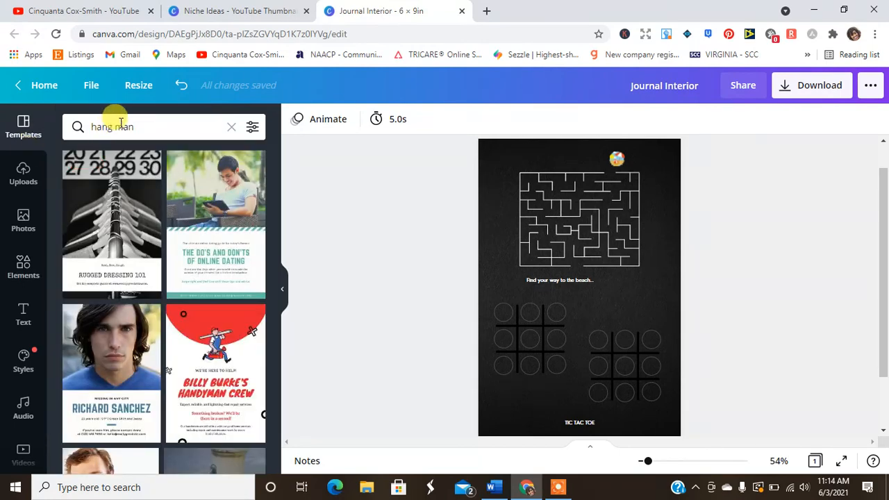
Change the template search to "hangman", check the results and clear the search.
left_click(119, 125)
key("BackSpace")
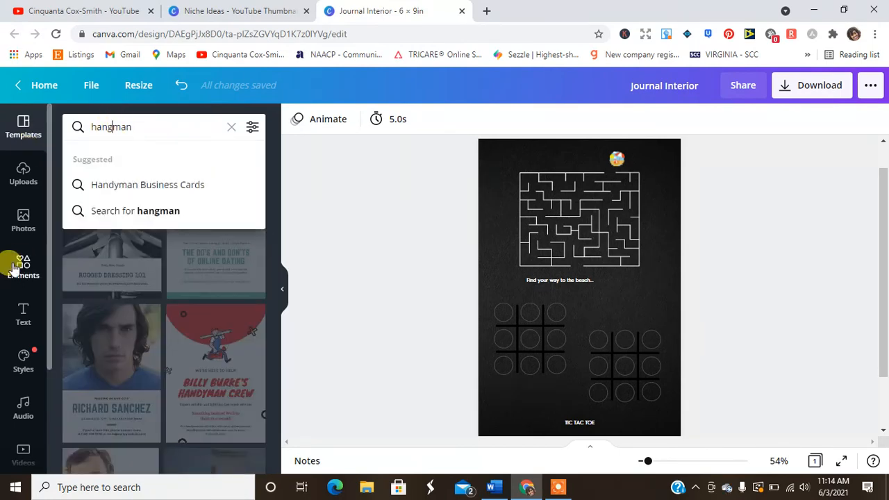
key("Return")
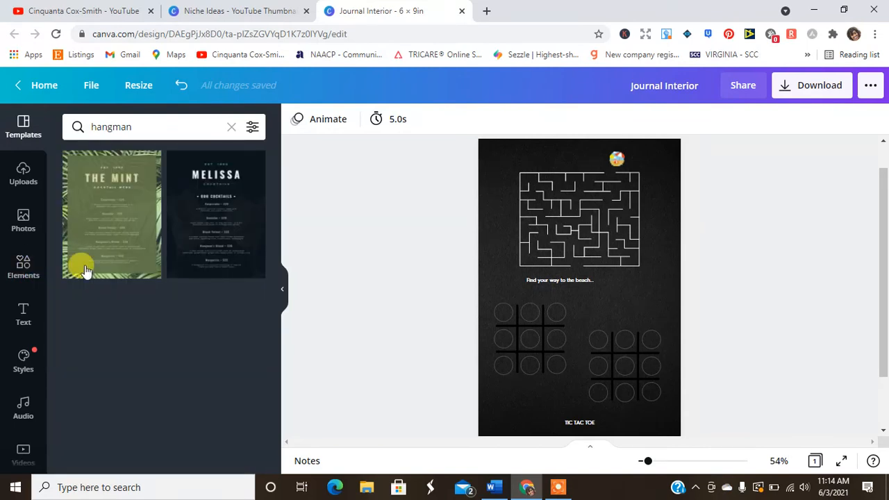
left_click(231, 129)
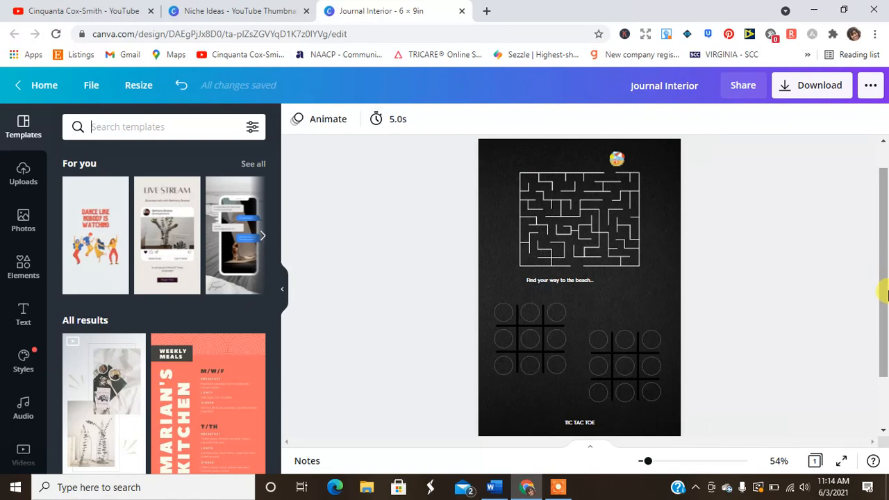
scroll(886, 297, "up", 1)
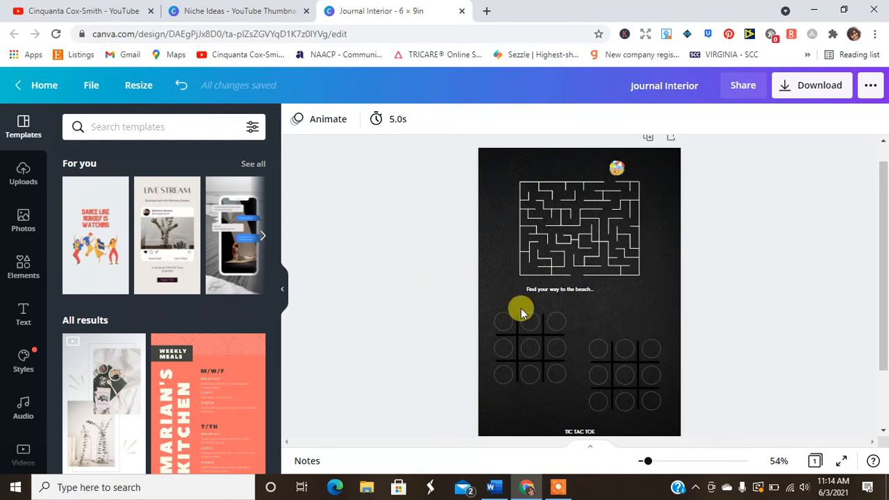
left_click(559, 487)
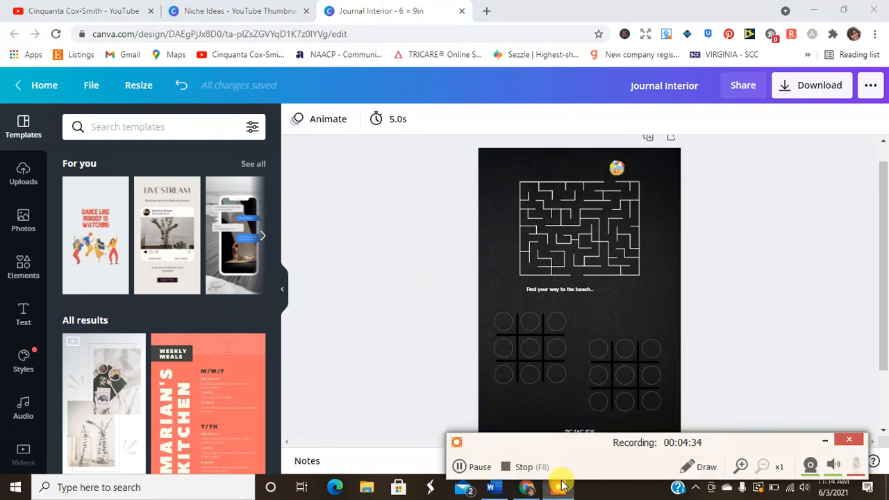